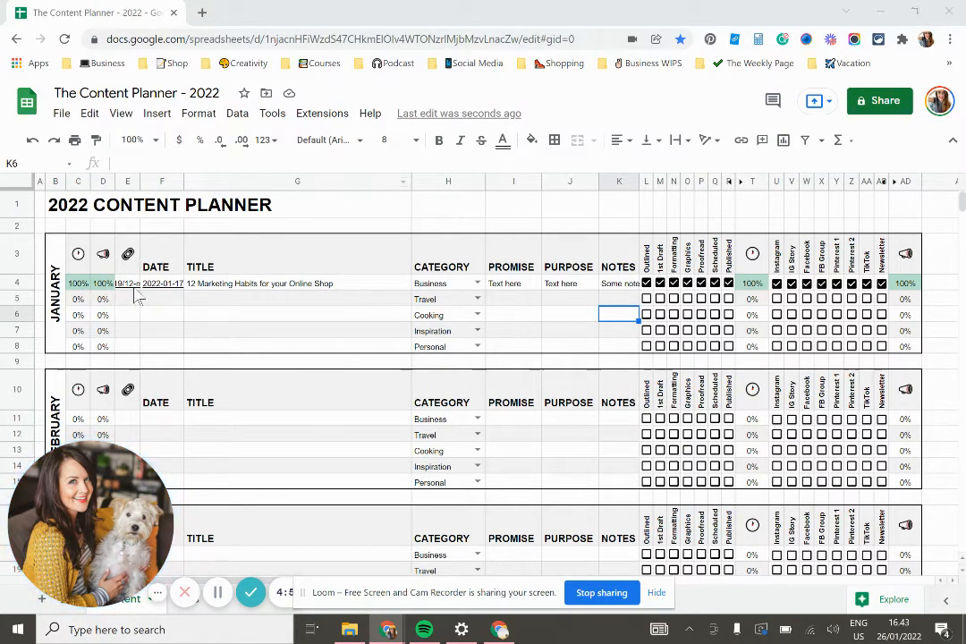
Step: Change the January sample post's date to 2022-04-05 via the date picker
click(319, 287)
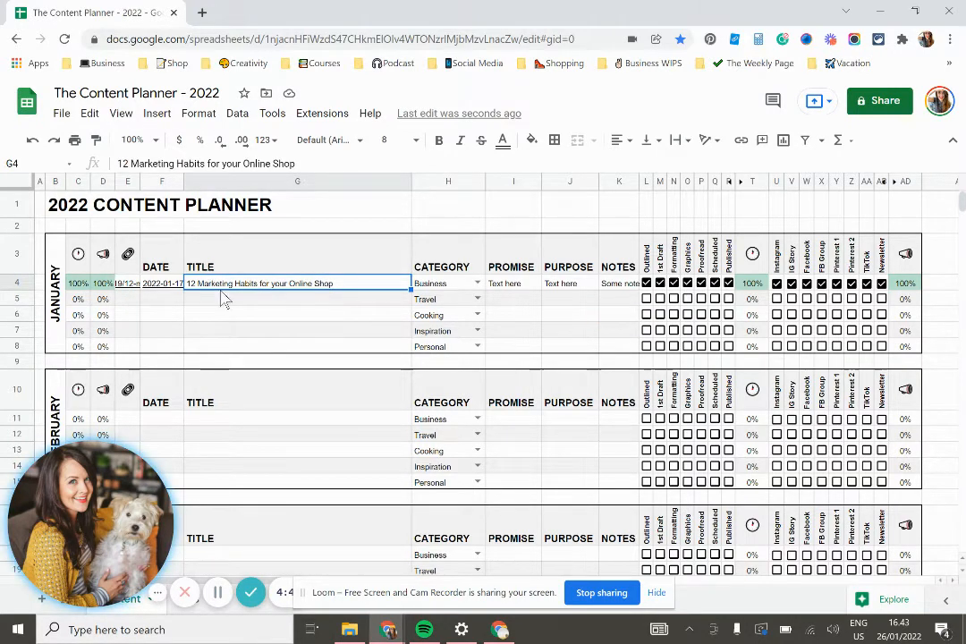
double_click(162, 284)
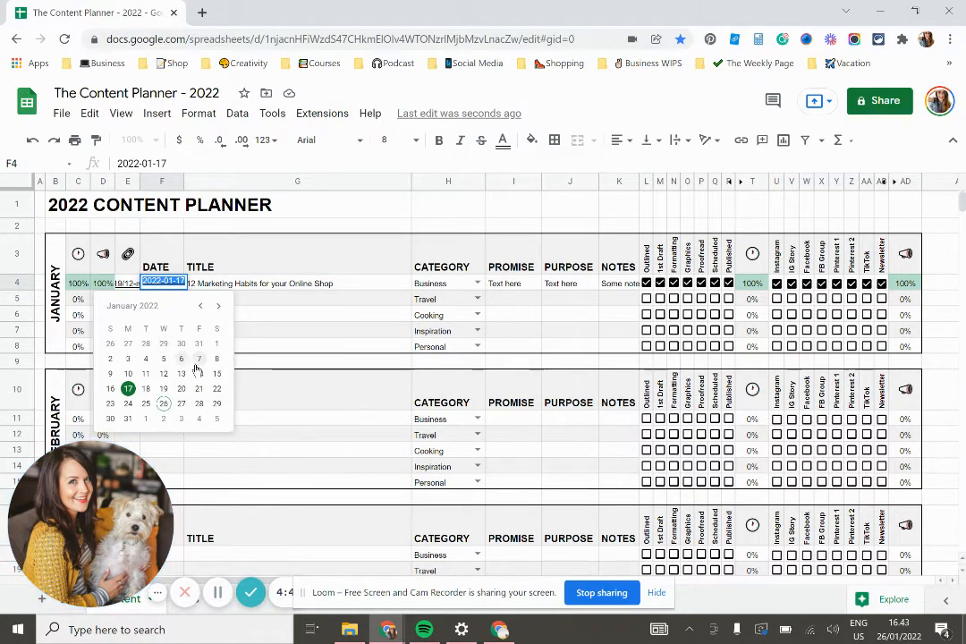
click(218, 306)
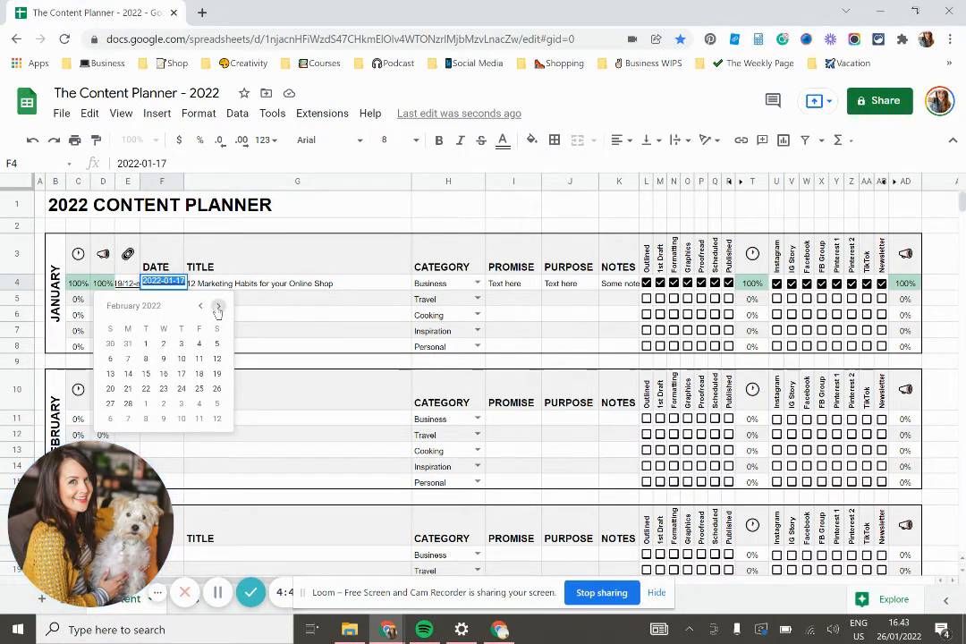
click(146, 358)
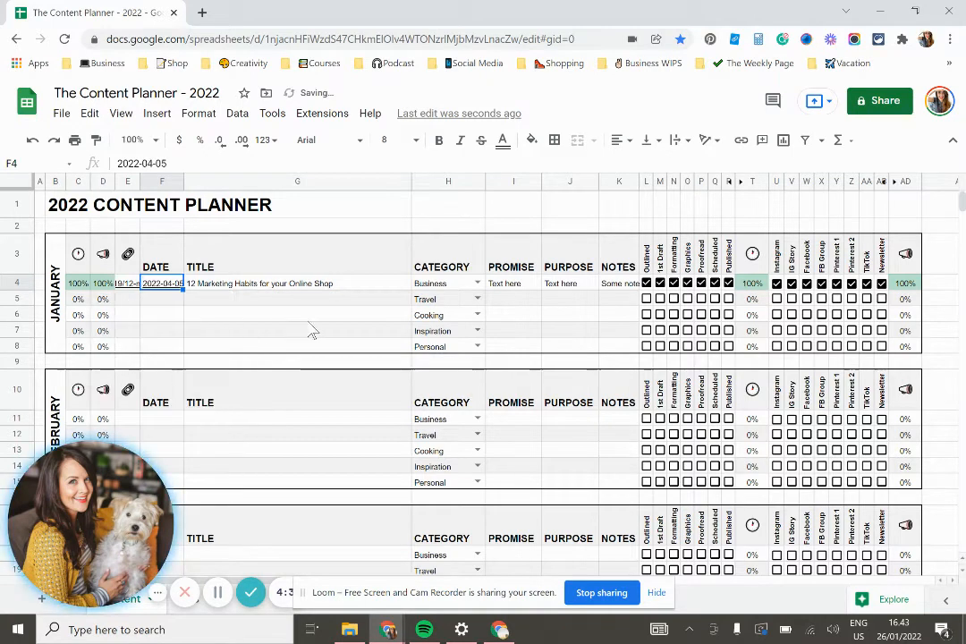
Step: Bring up the category choices on the January post's category cell H4
click(356, 303)
click(477, 285)
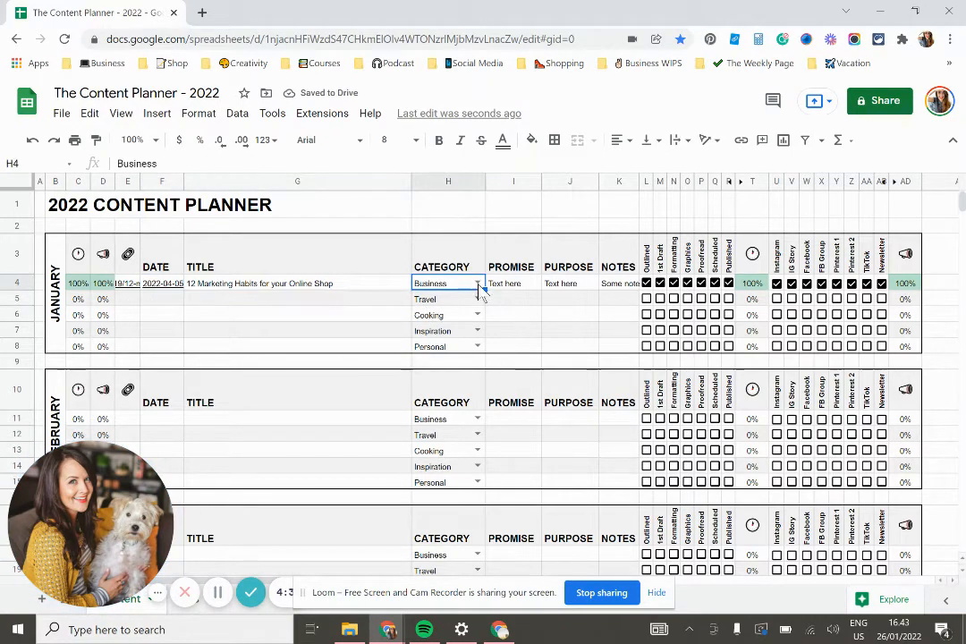
click(479, 285)
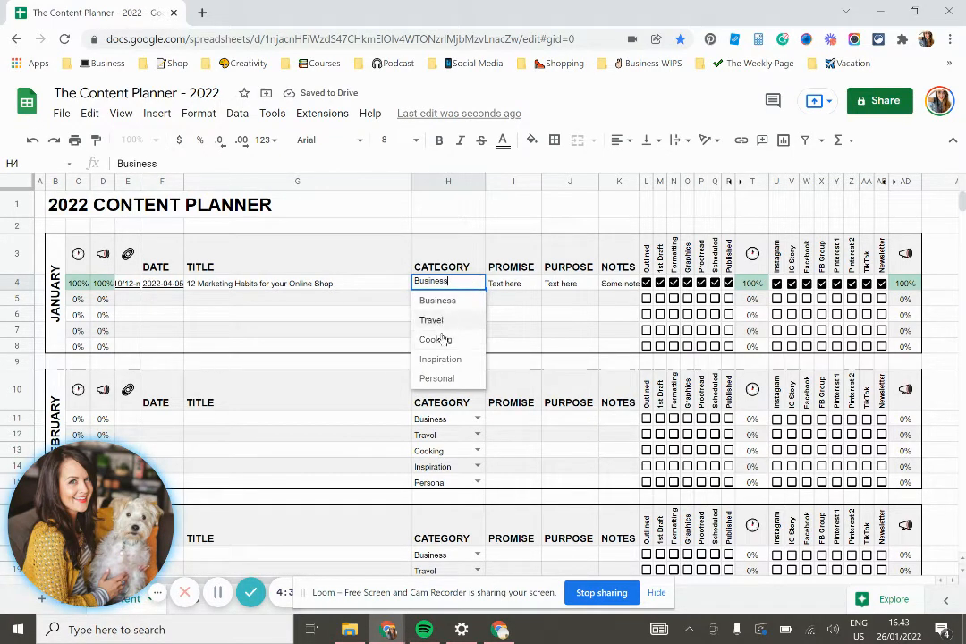
click(481, 319)
click(503, 288)
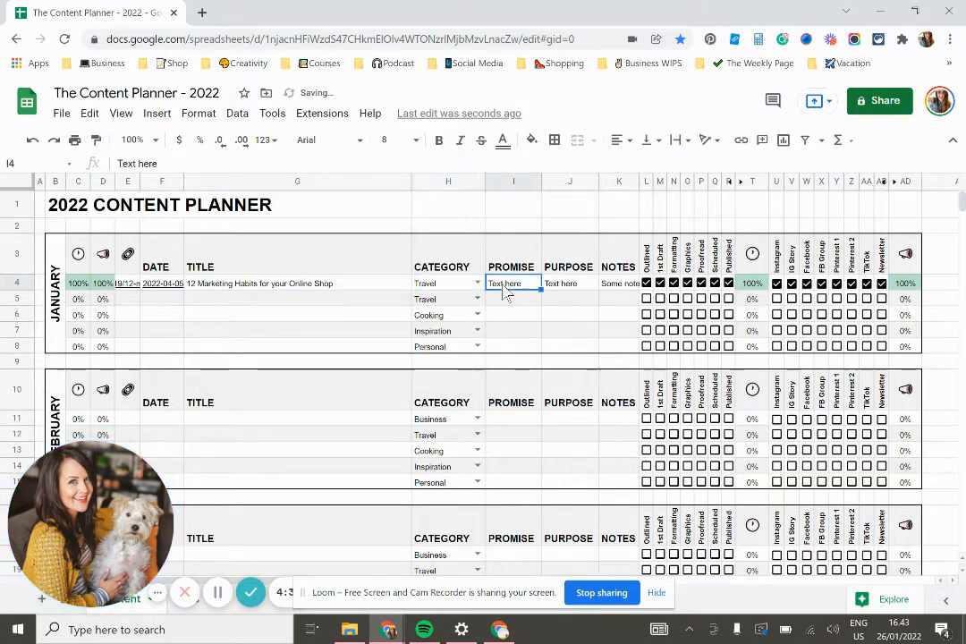
click(559, 286)
click(615, 286)
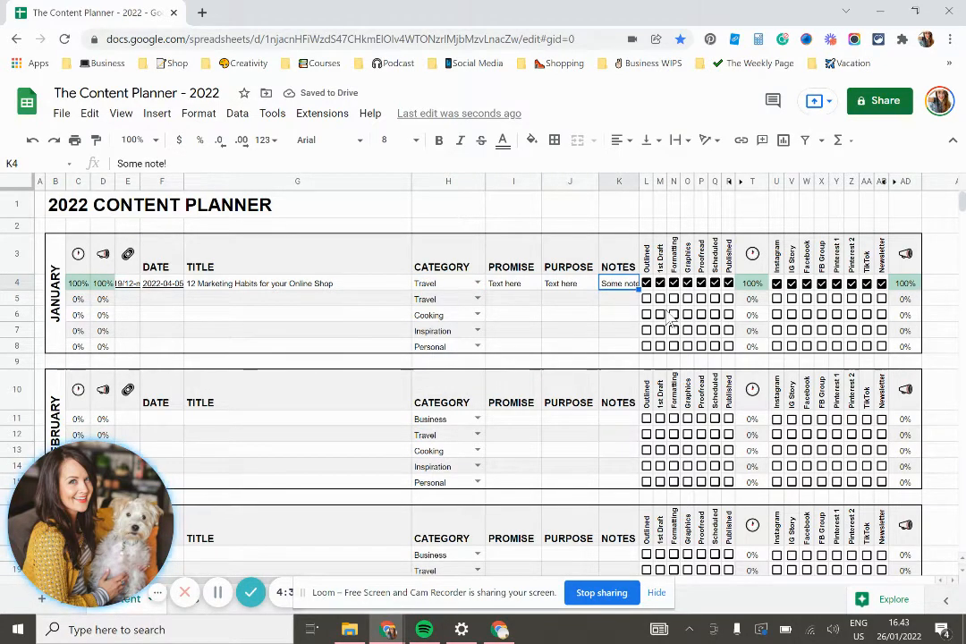
click(660, 283)
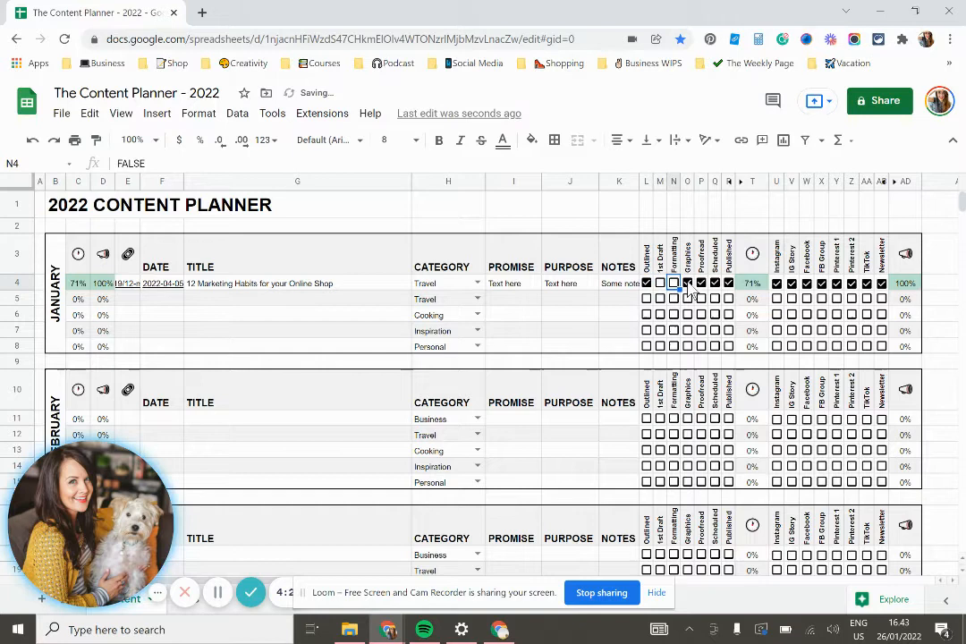
click(686, 284)
click(715, 284)
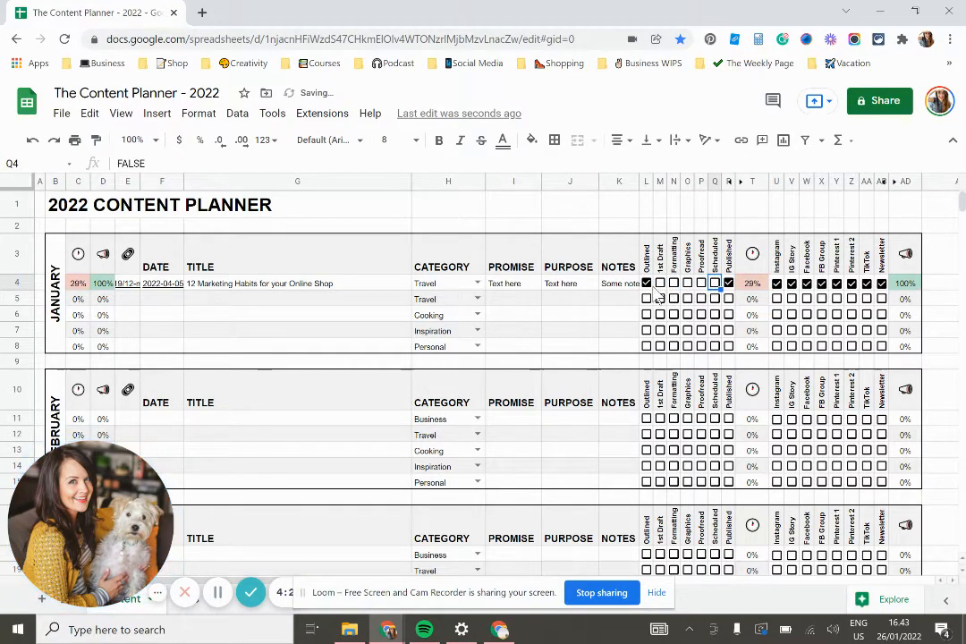
click(660, 283)
click(687, 284)
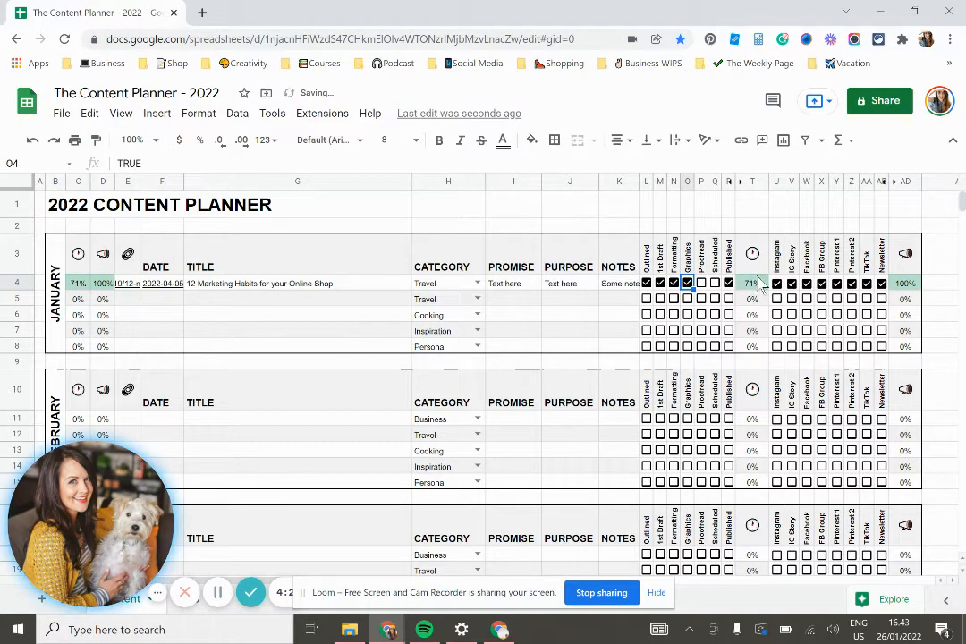
click(701, 284)
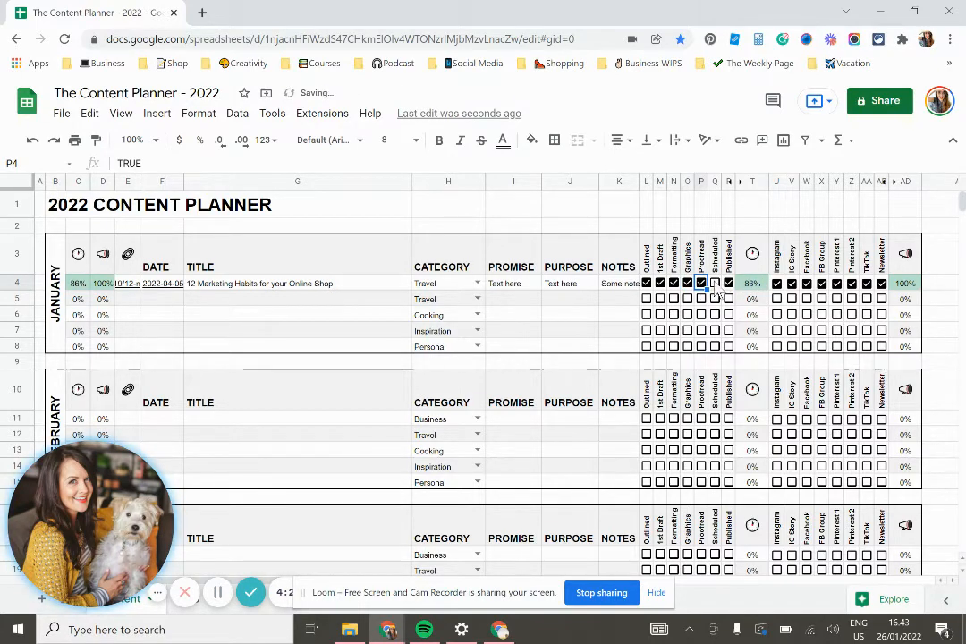
click(714, 284)
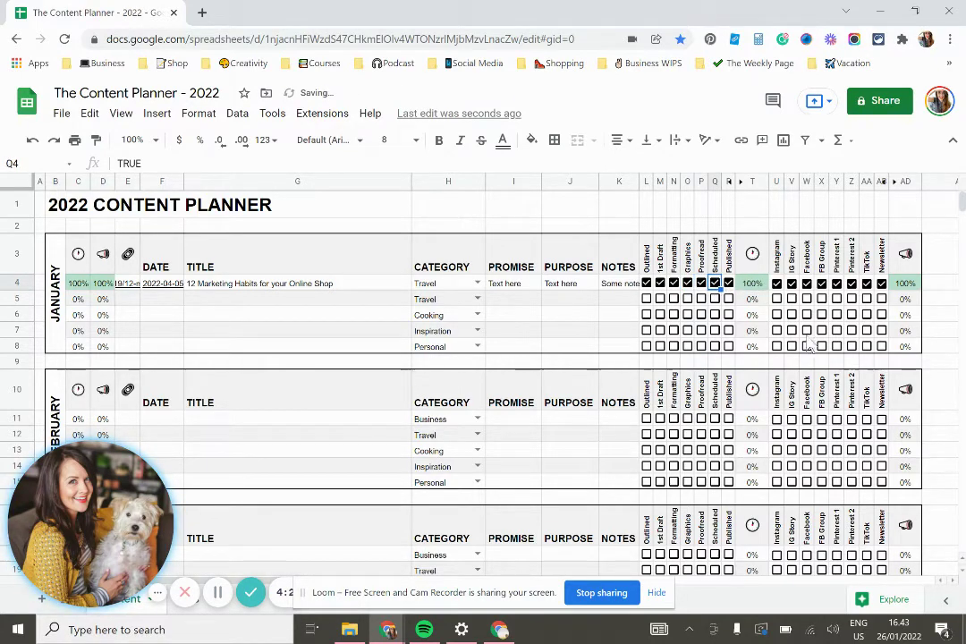
Step: Toggle channel checkboxes V4–Z4 so all except Pinterest 2 are ticked, giving 88% progress
click(791, 283)
click(821, 283)
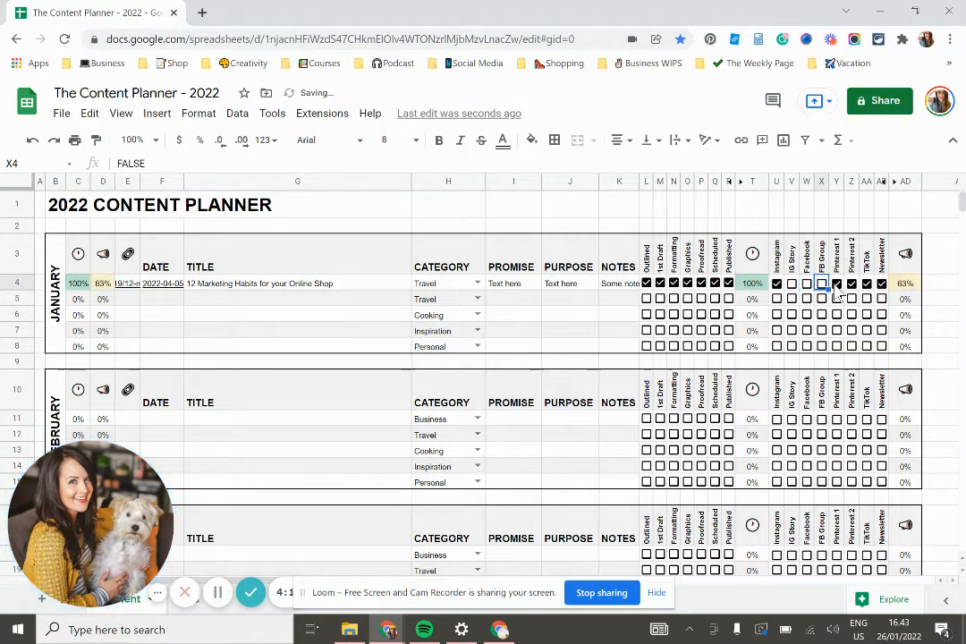
click(852, 283)
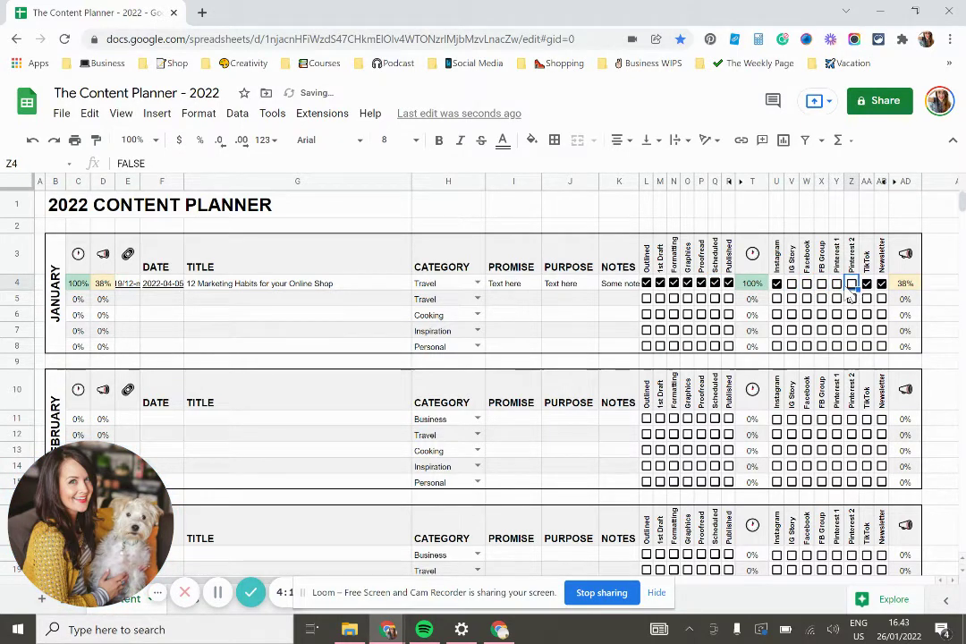
click(792, 283)
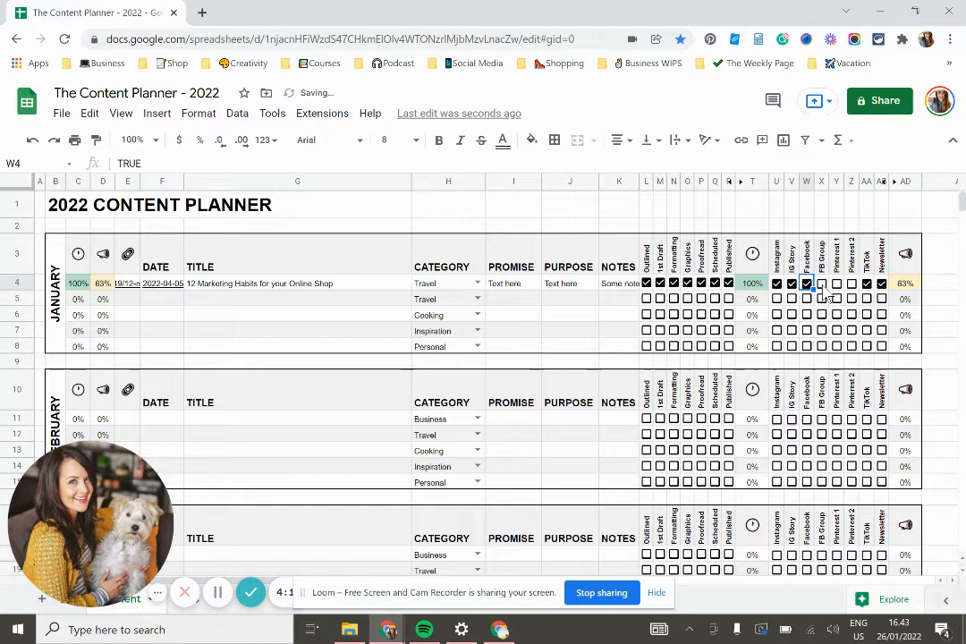
click(820, 284)
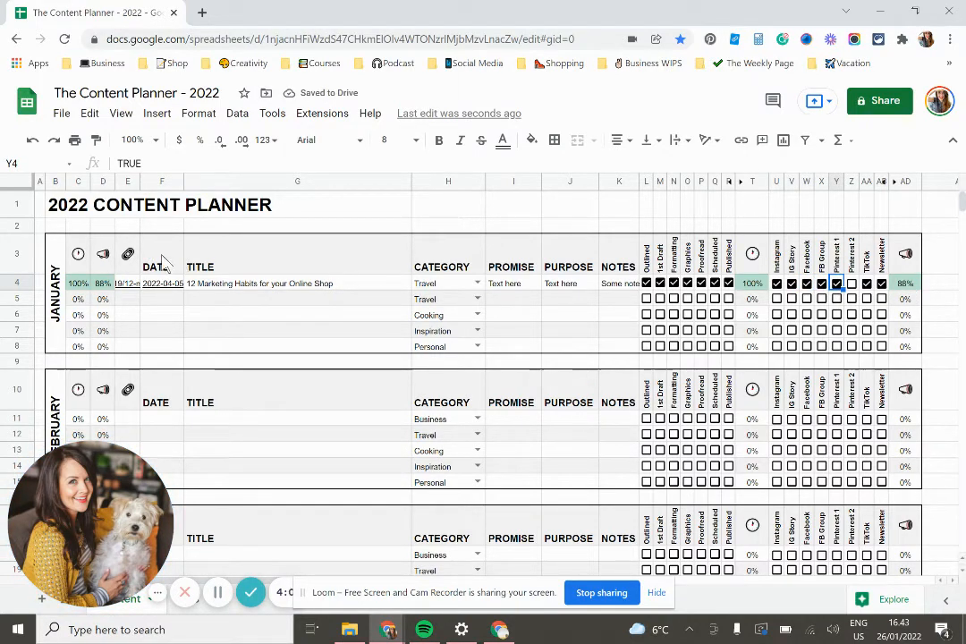
Step: Rename January's PROMISE column header to SUBJECT
mouse_move(162, 259)
mouse_down()
mouse_move(881, 280)
mouse_move(905, 268)
mouse_up()
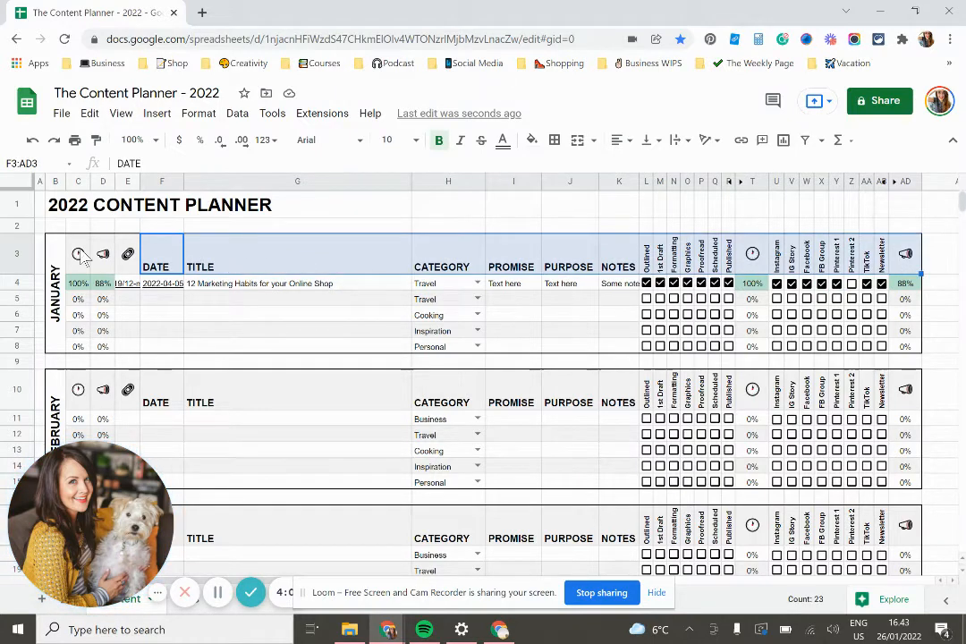
click(78, 257)
drag(123, 265, 585, 253)
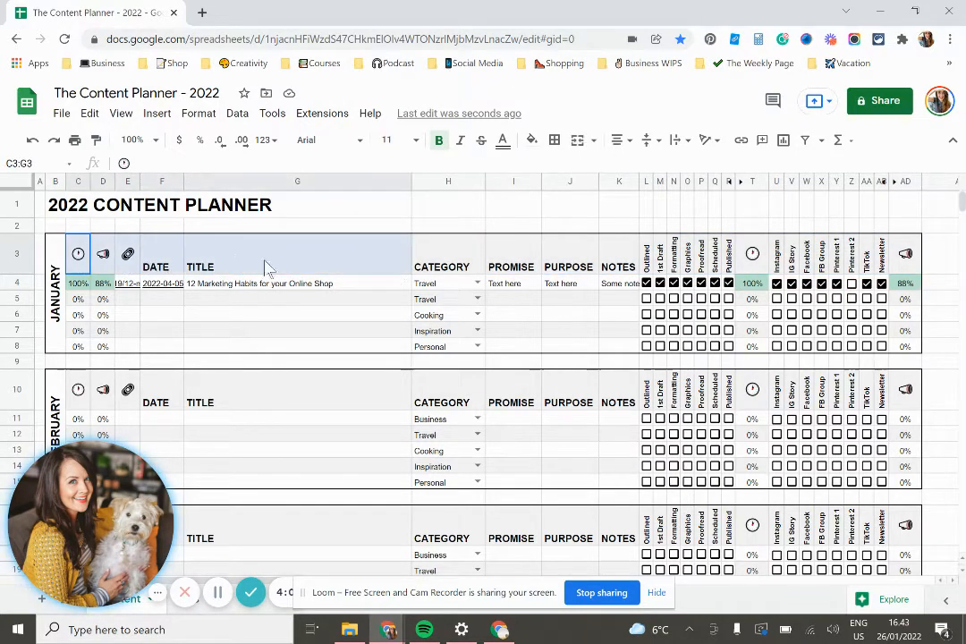
click(534, 273)
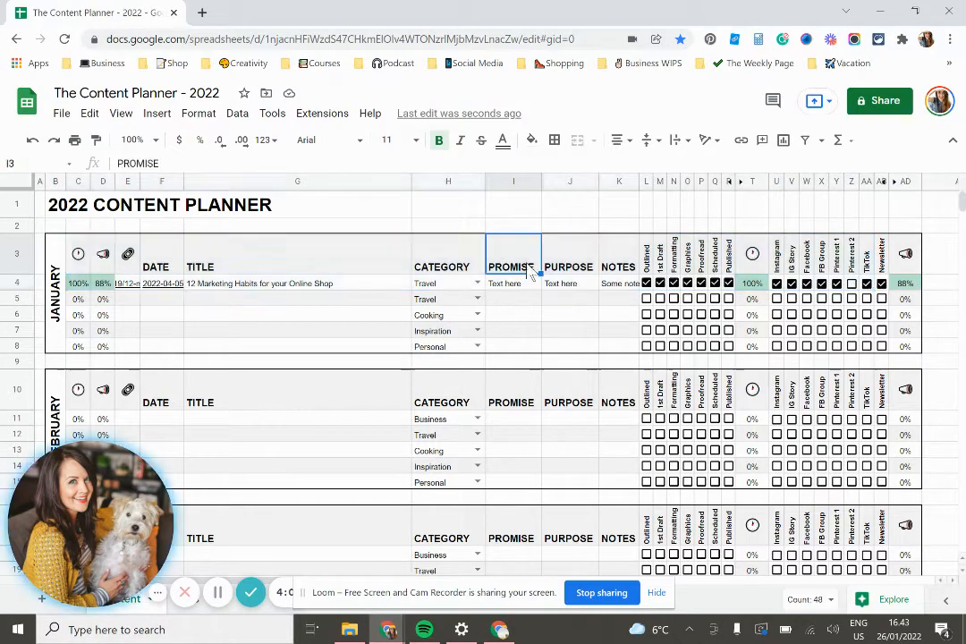
double_click(534, 272)
double_click(534, 273)
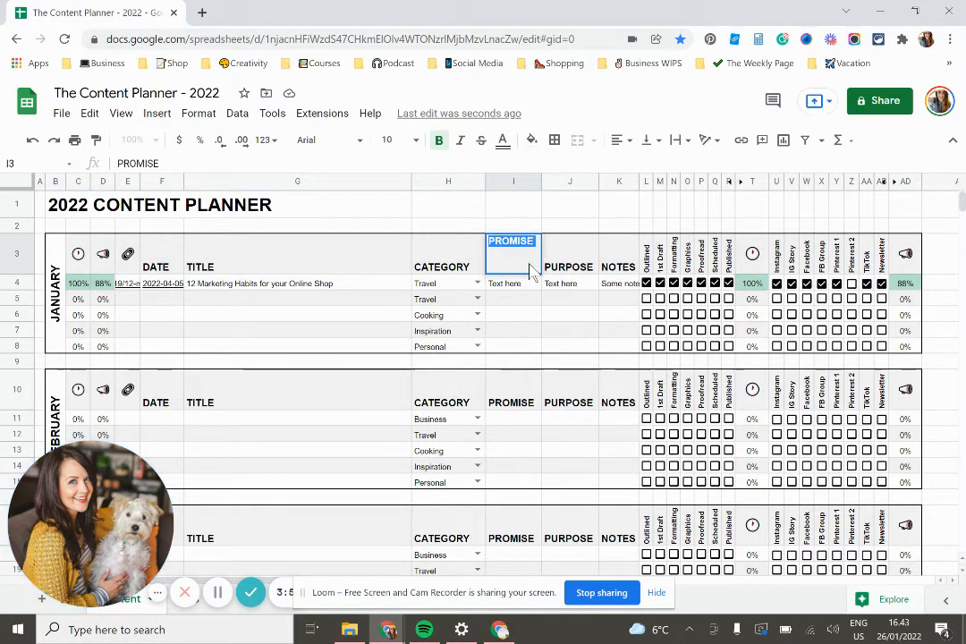
text(SUBJE)
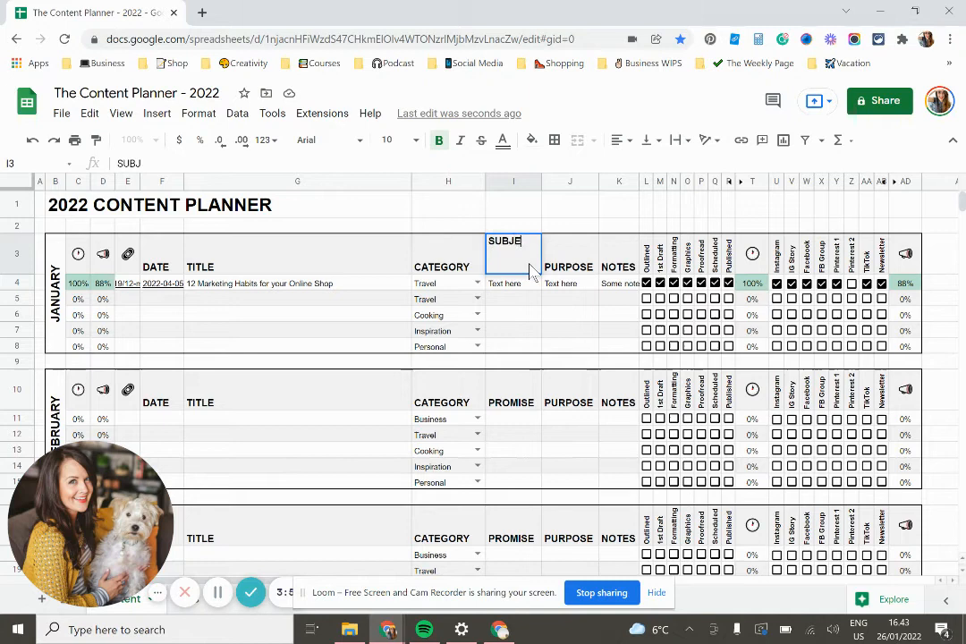
text(CT)
click(407, 248)
Step: Paste January's header row into February's block, then undo the paste
drag(78, 254, 905, 261)
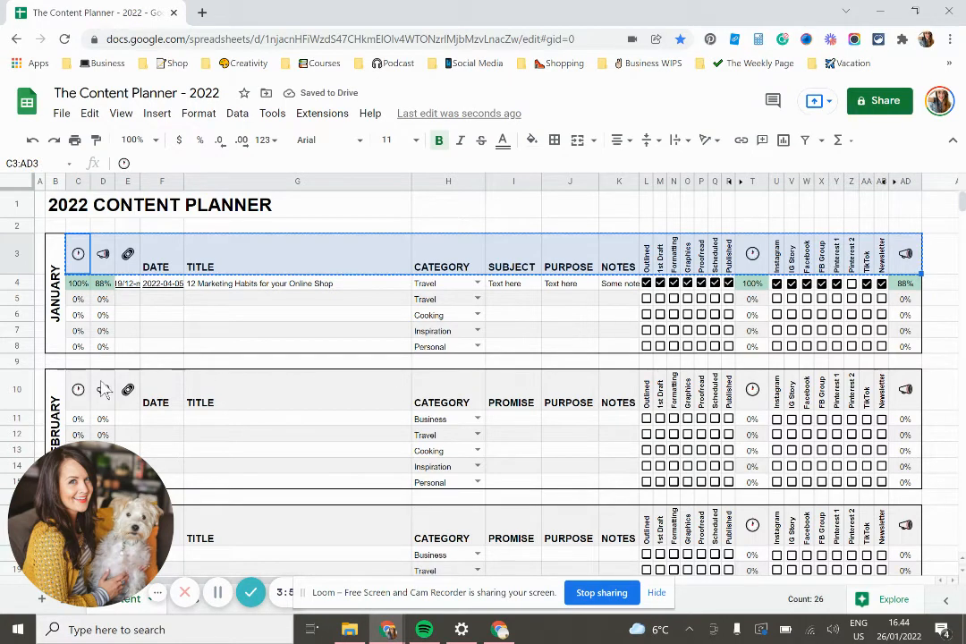
click(82, 403)
key(ctrl+v)
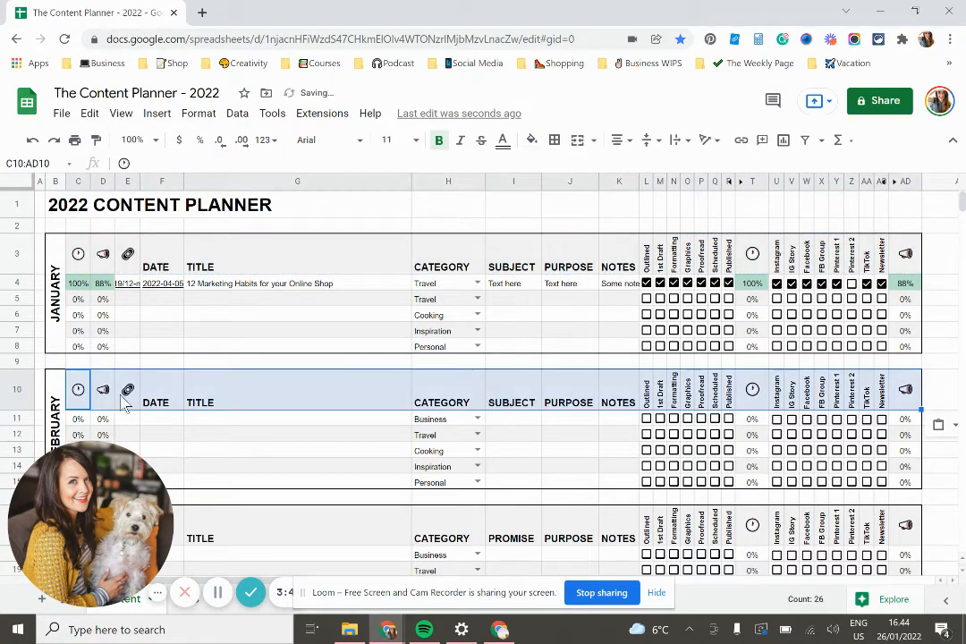
key(ctrl+z)
key(ctrl+z)
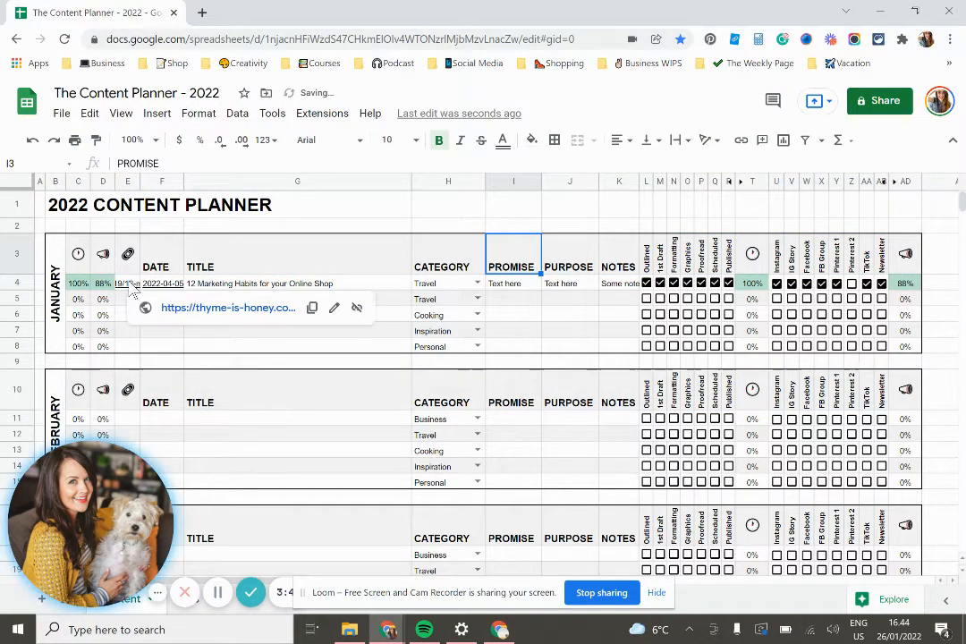
Step: Follow the January post's saved link to the article and return to the planner
click(130, 261)
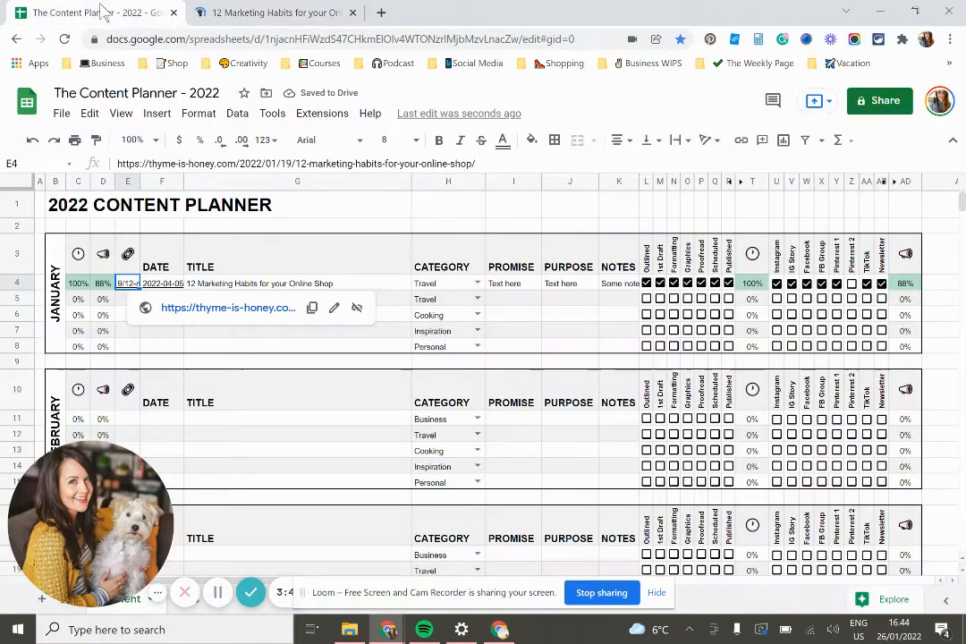
click(324, 299)
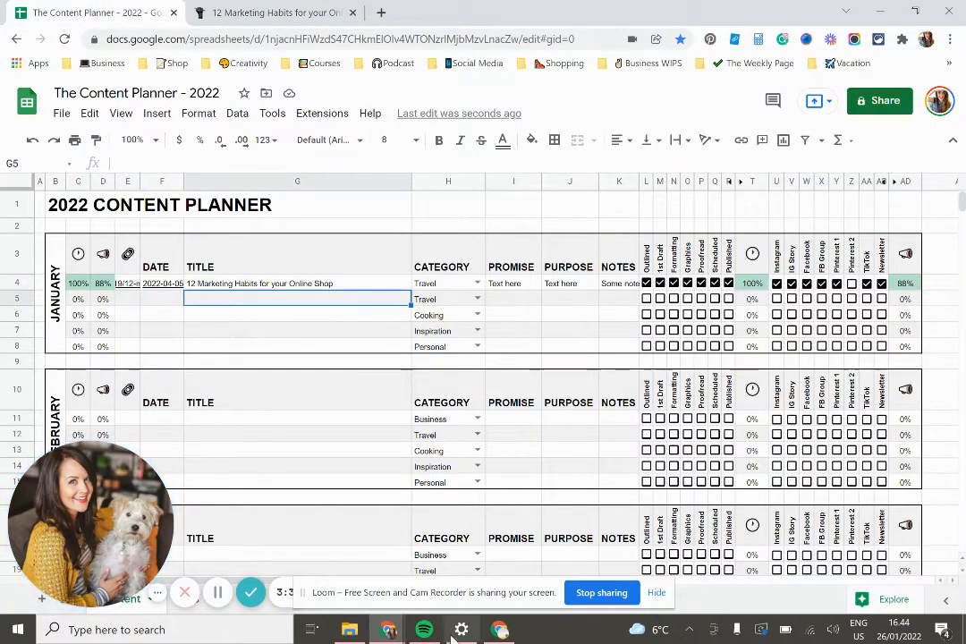
key(ctrl+Page_Up)
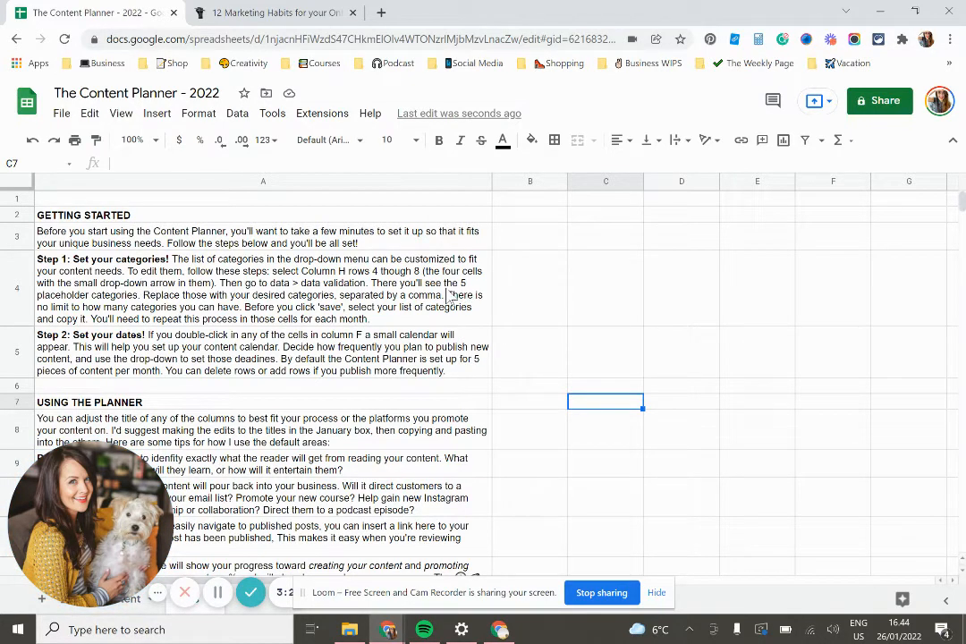
click(114, 243)
click(133, 305)
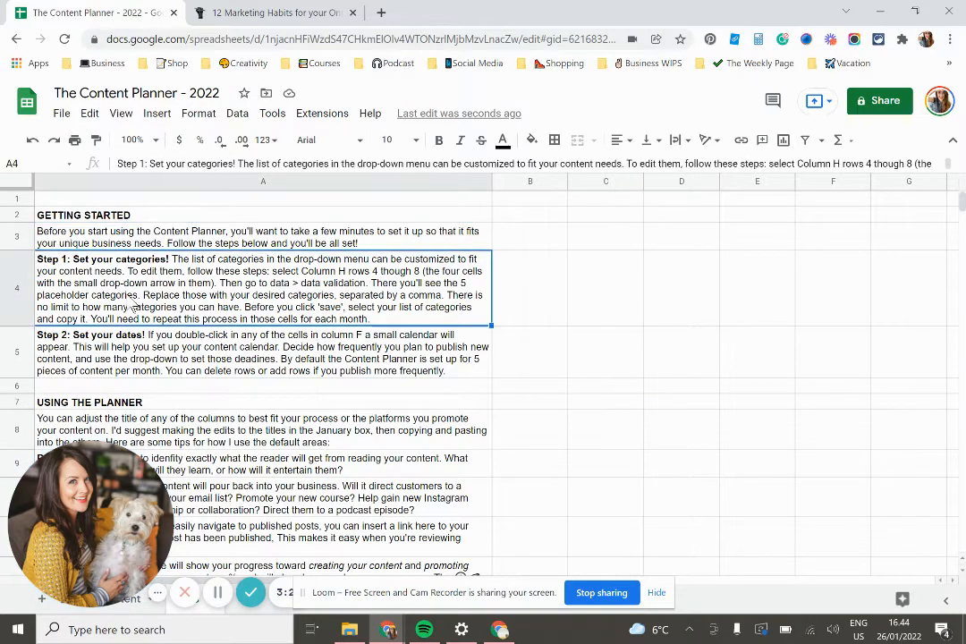
click(152, 357)
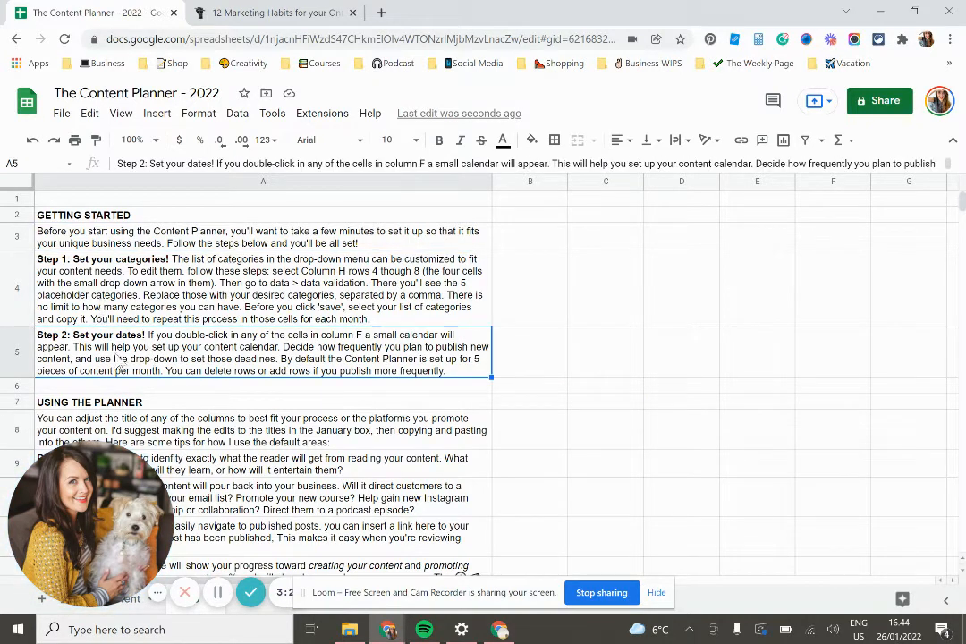
click(126, 294)
scroll(142, 294, down, 3)
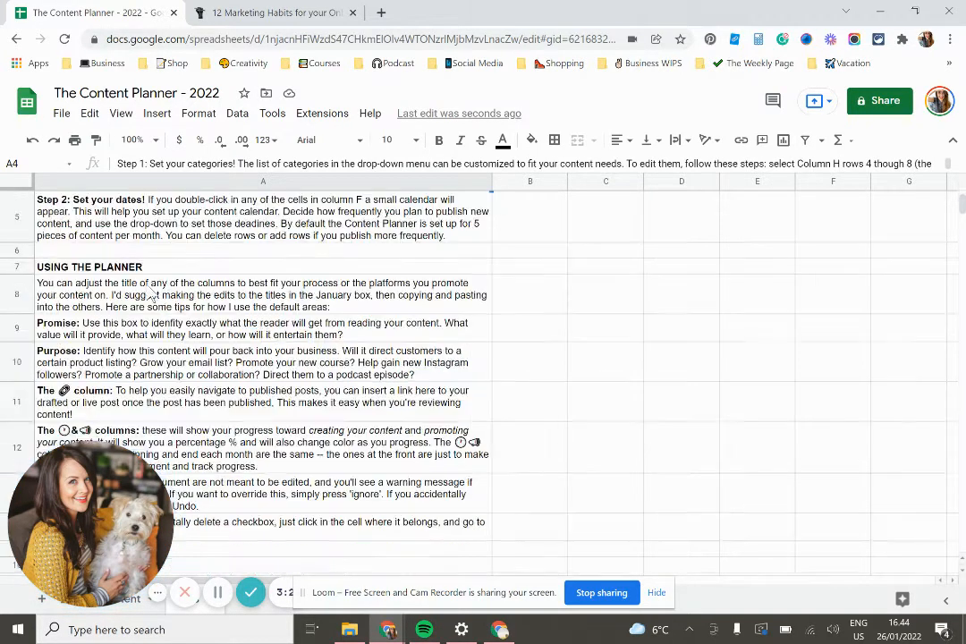
scroll(224, 344, down, 2)
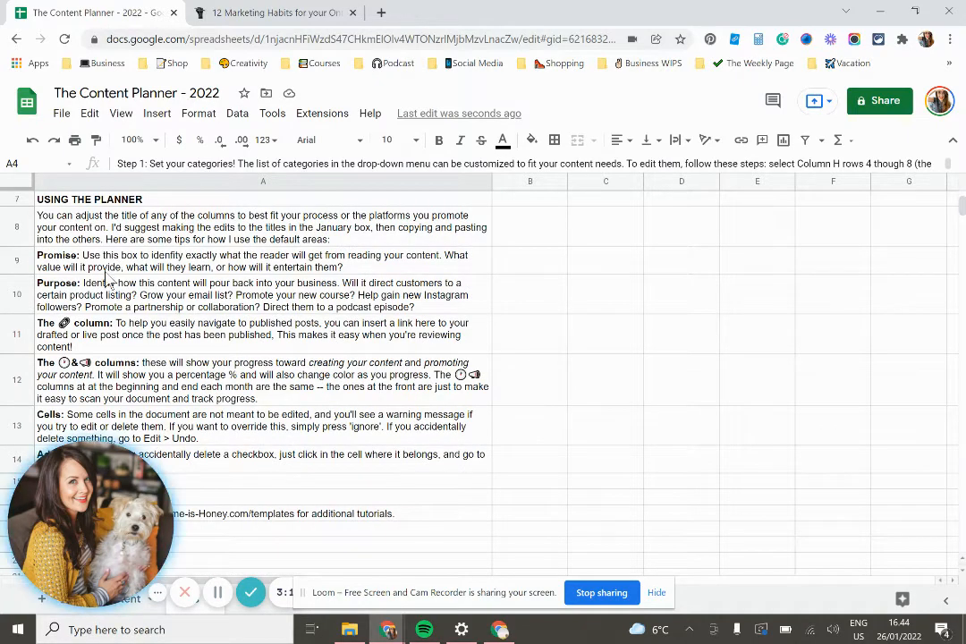
scroll(128, 362, up, 3)
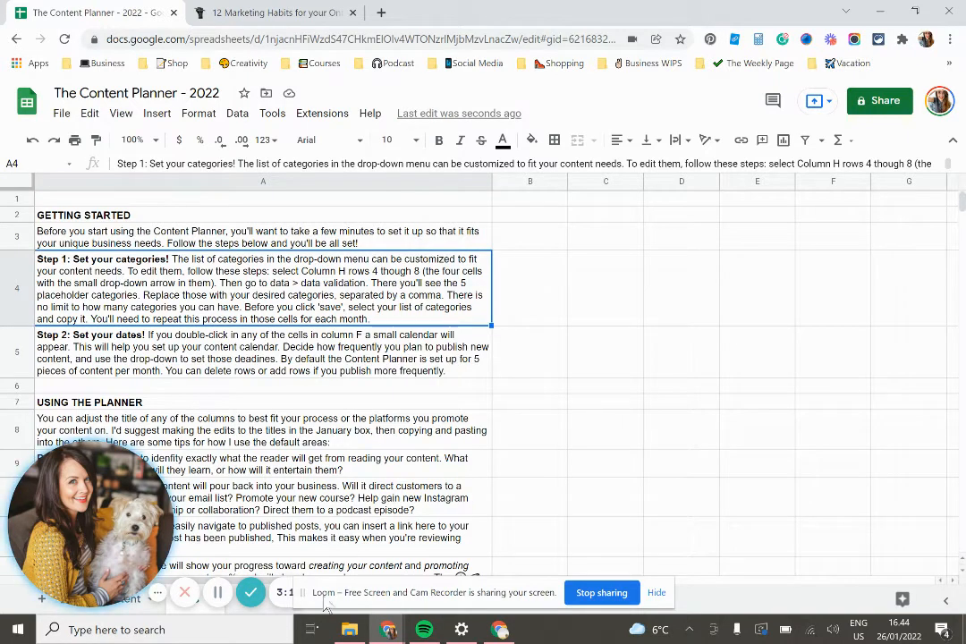
mouse_move(90, 523)
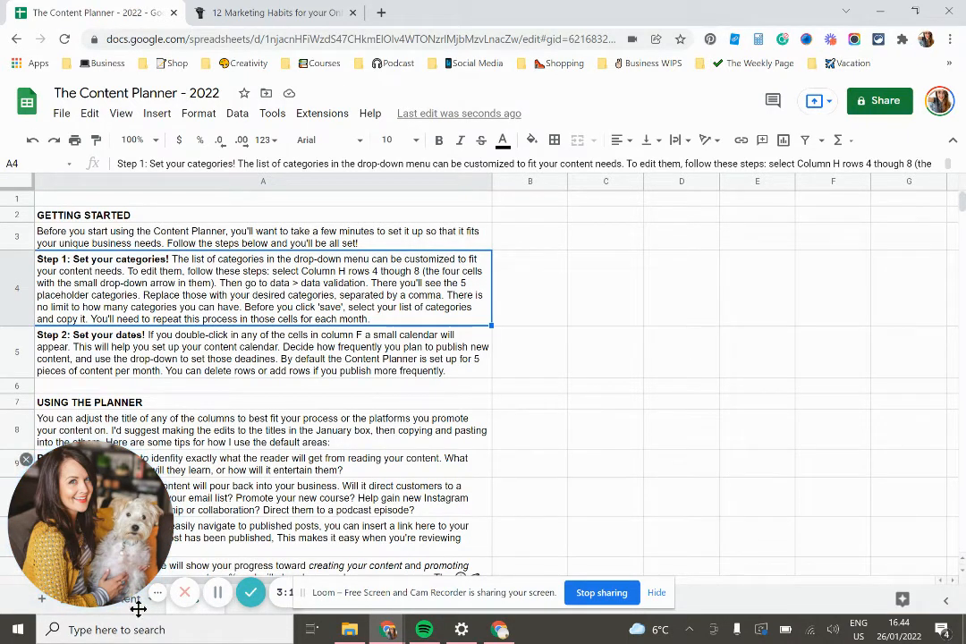
Step: Review the January post's category drop-down and select cells H4:H8
click(132, 598)
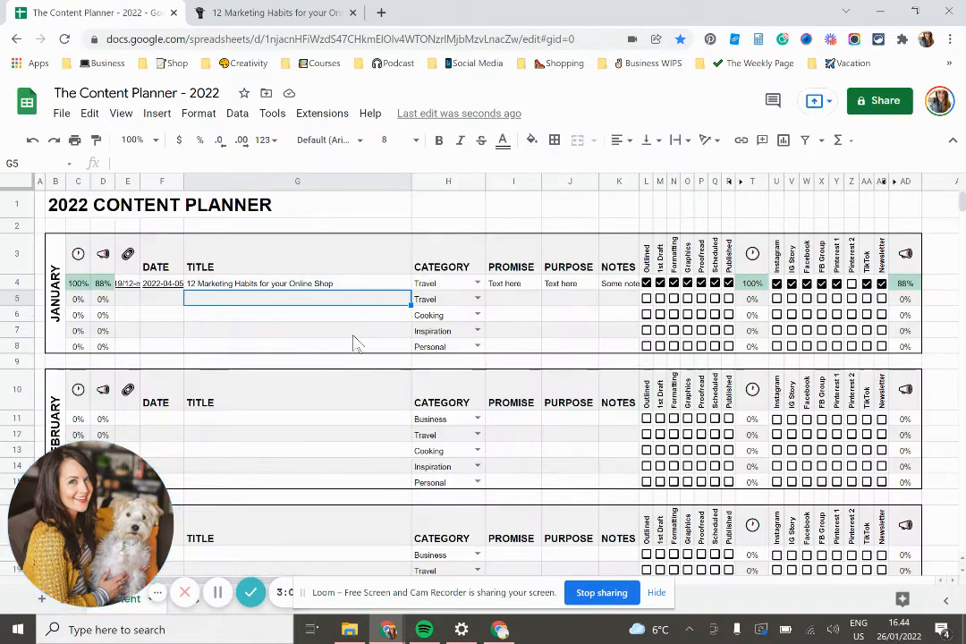
click(477, 284)
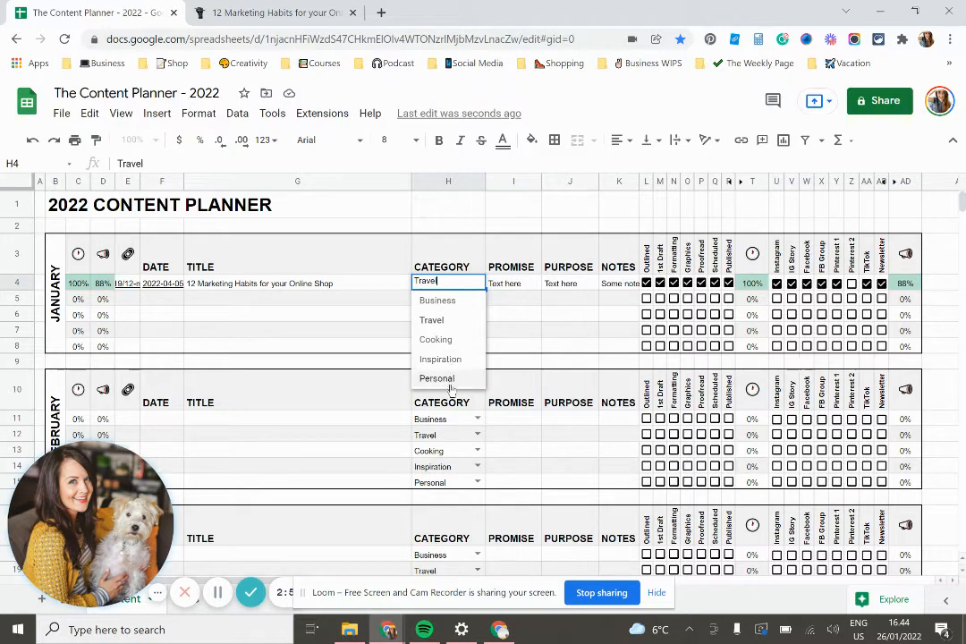
click(367, 313)
drag(447, 284, 453, 348)
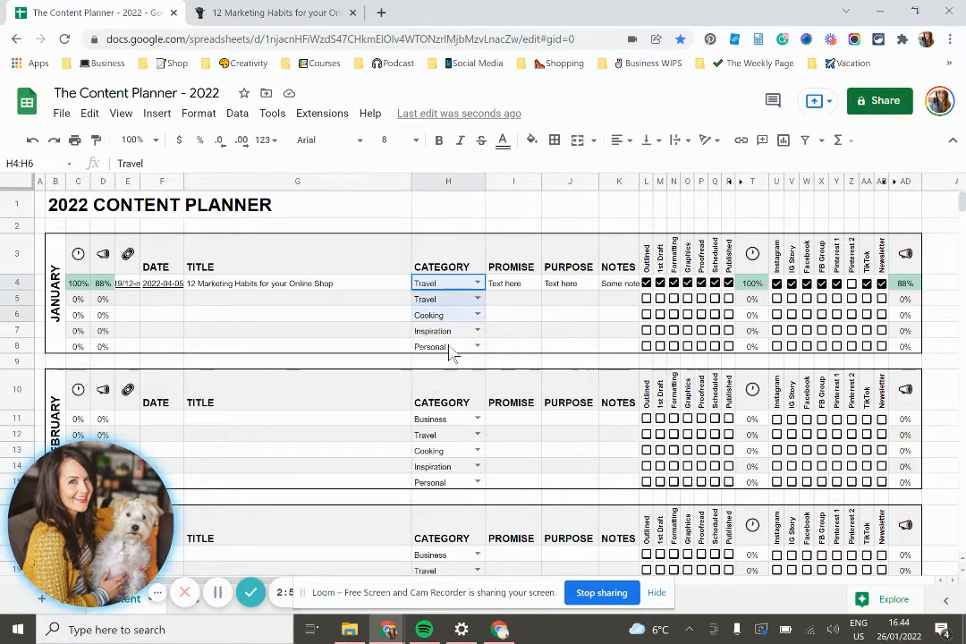
Step: Check the data validation list Business, Travel, Cooking, Inspiration, Personal for H4:H8 and save it
click(237, 113)
click(295, 398)
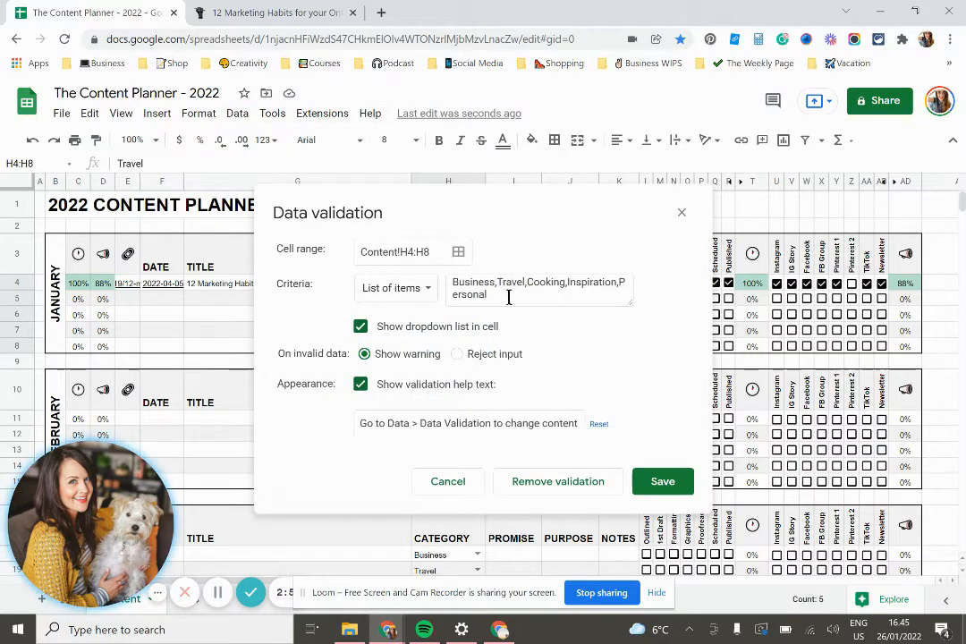
drag(508, 297, 460, 278)
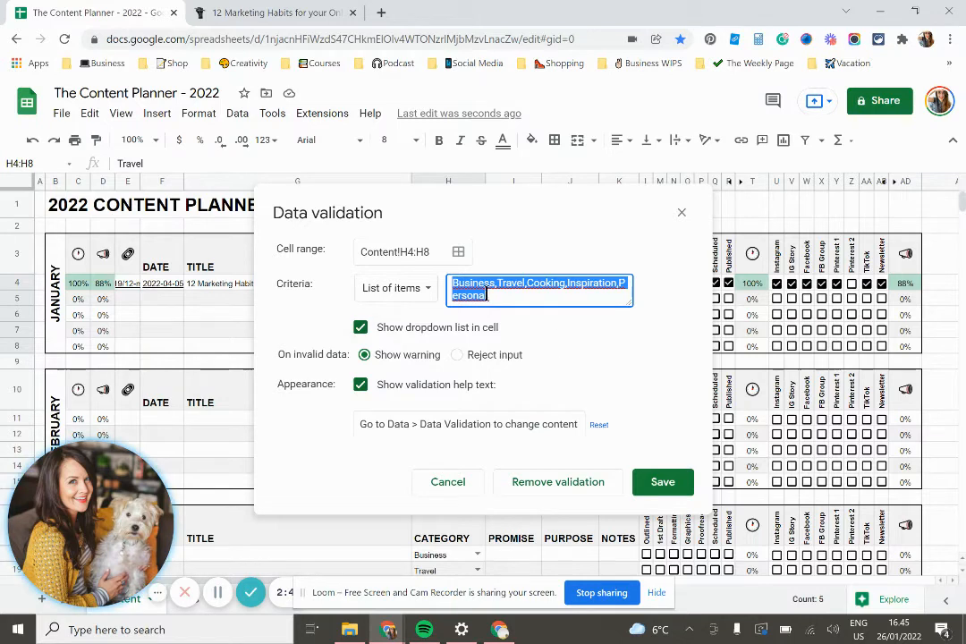
click(660, 482)
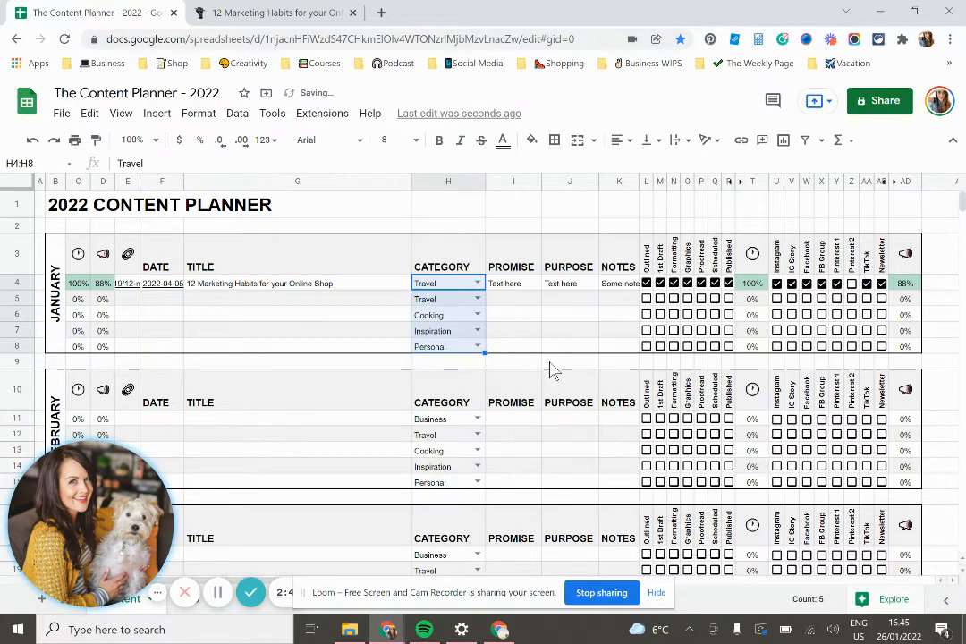
Step: Apply the Business, Travel, Cooking, Inspiration, Personal list validation to February's H11:H15 and save
drag(454, 424, 458, 486)
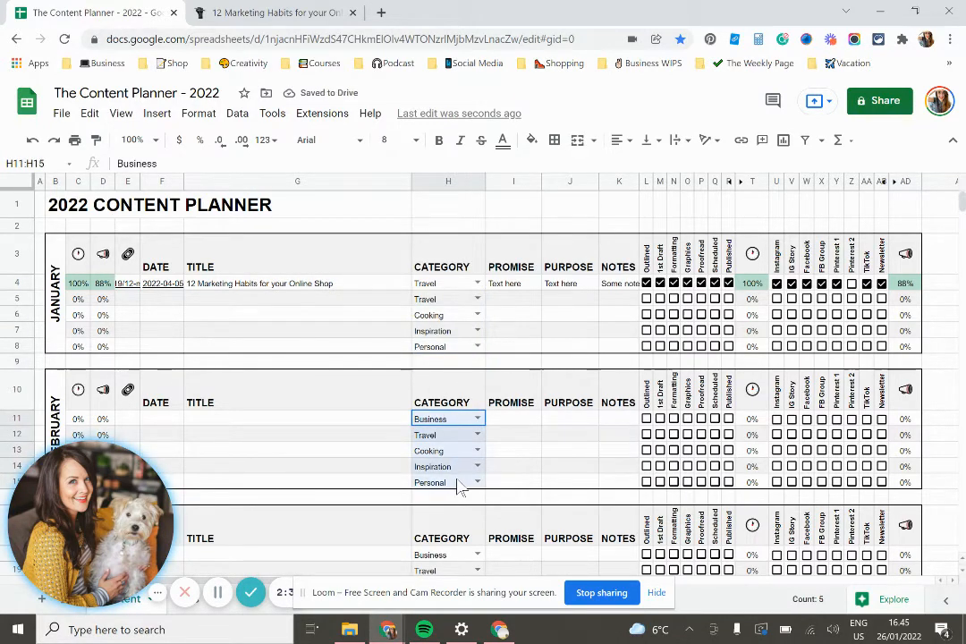
click(237, 114)
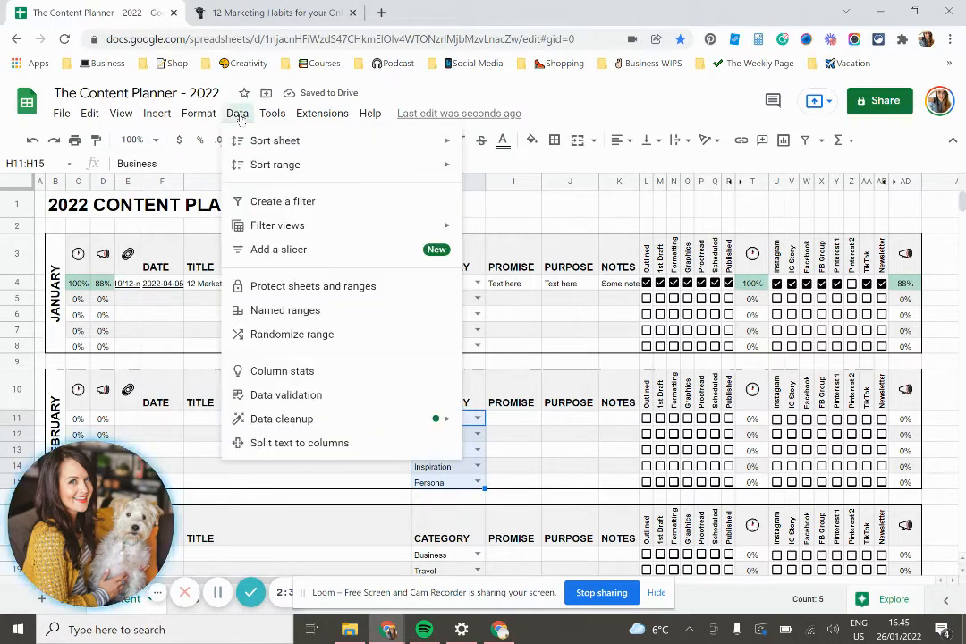
click(329, 396)
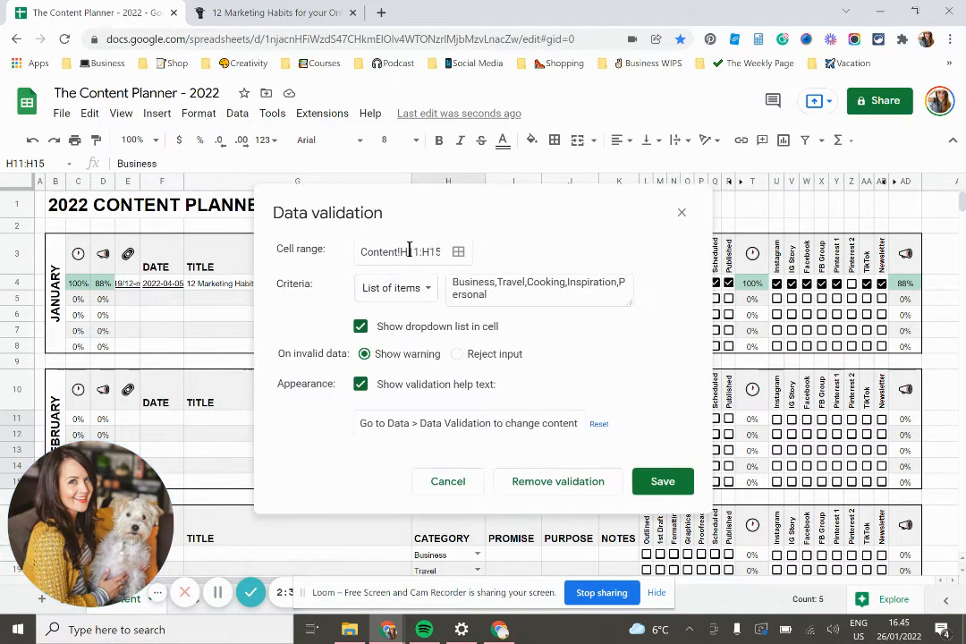
click(498, 301)
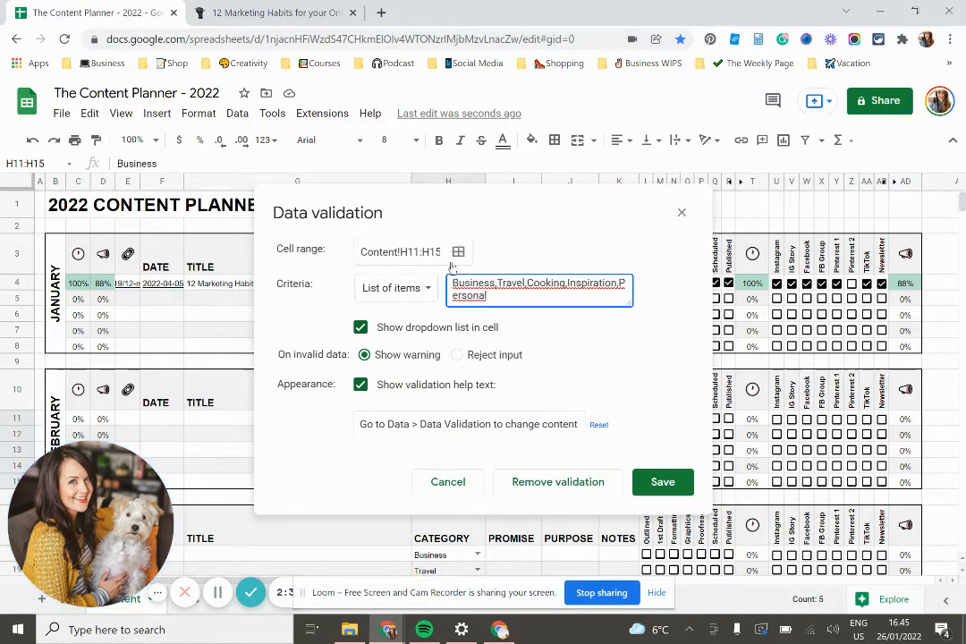
click(667, 482)
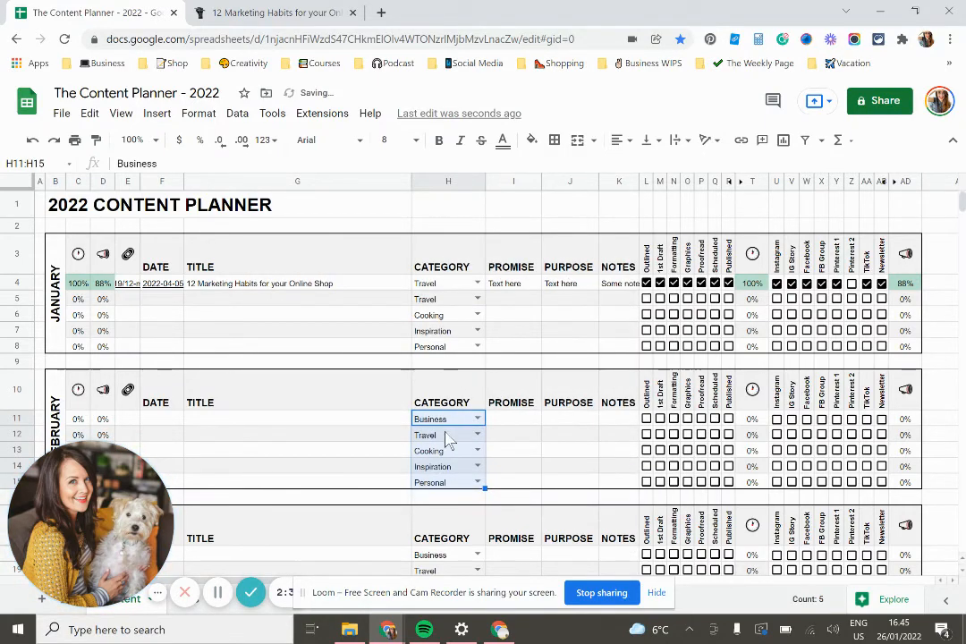
scroll(447, 438, down, 5)
scroll(487, 375, up, 5)
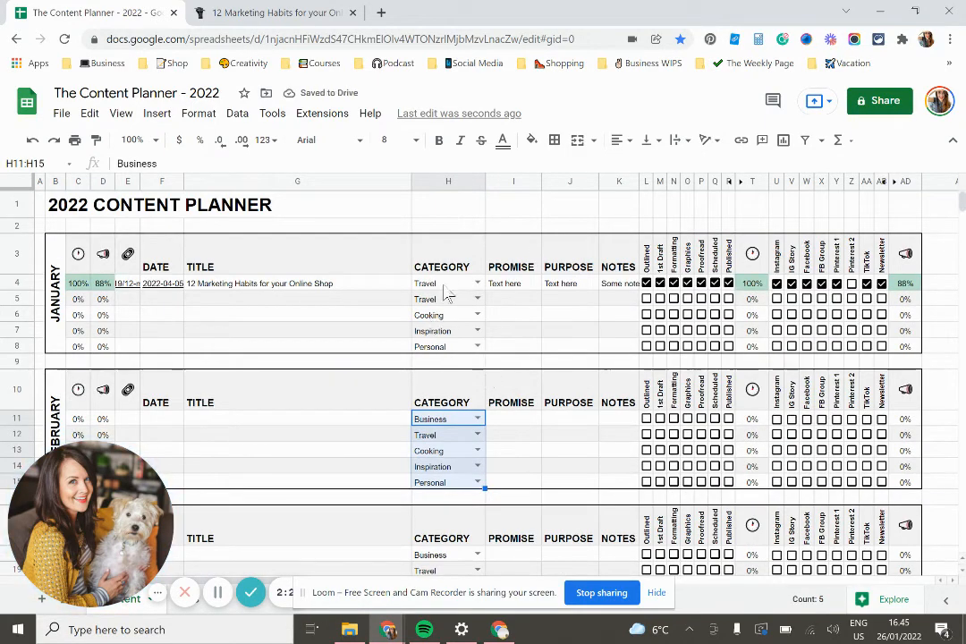
click(510, 207)
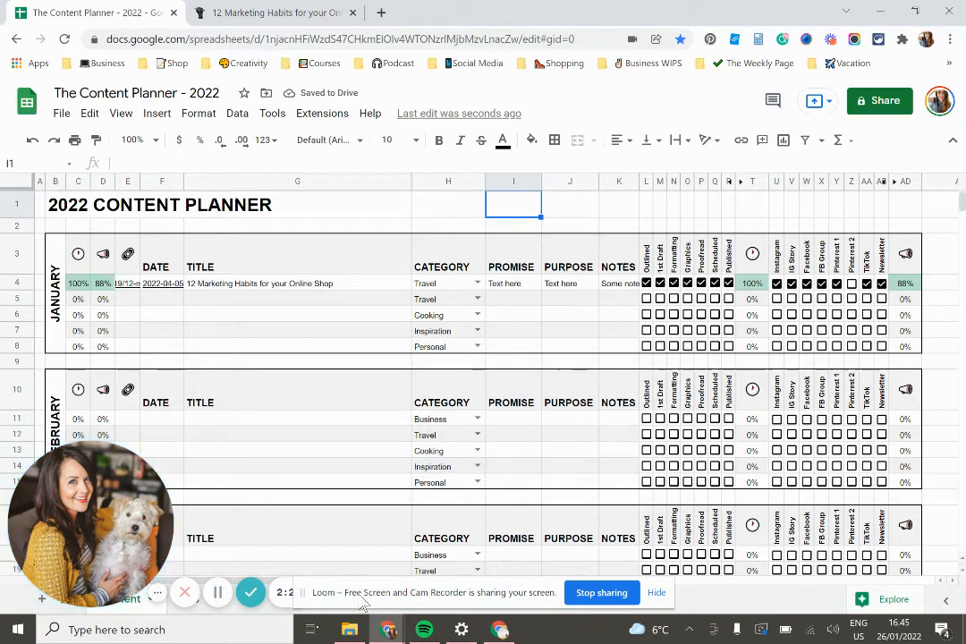
click(188, 596)
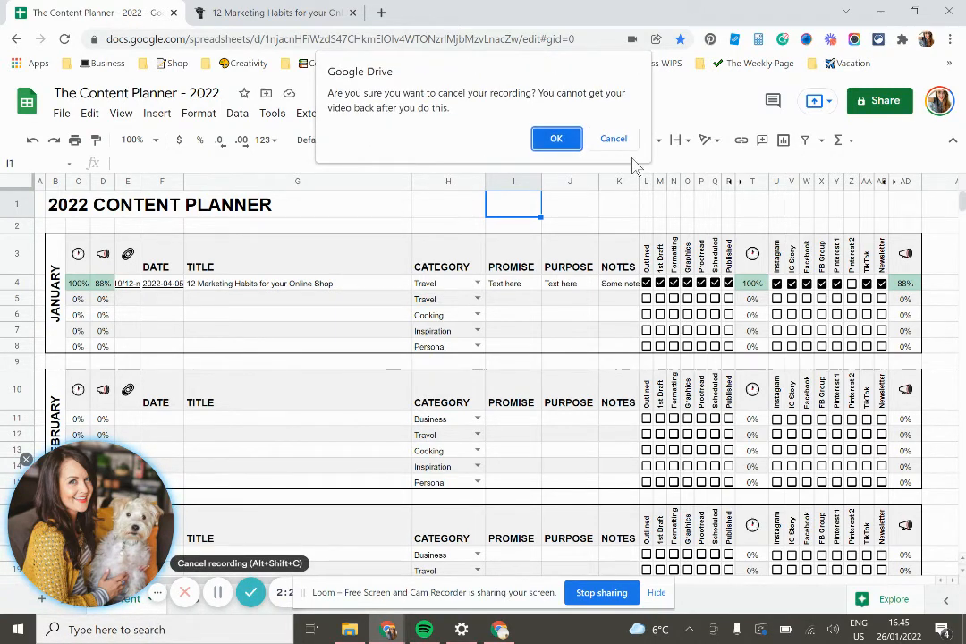
click(614, 138)
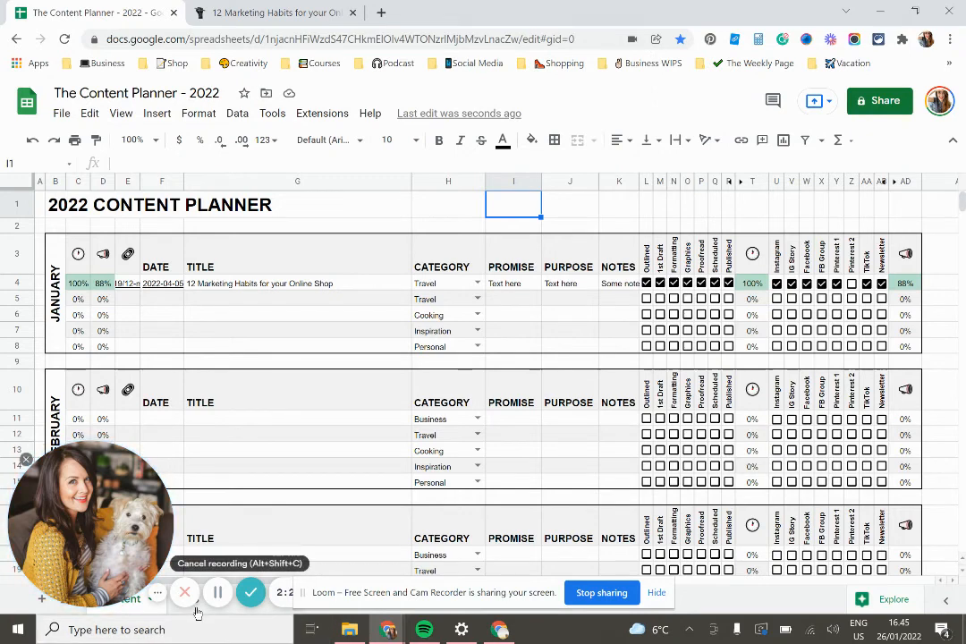